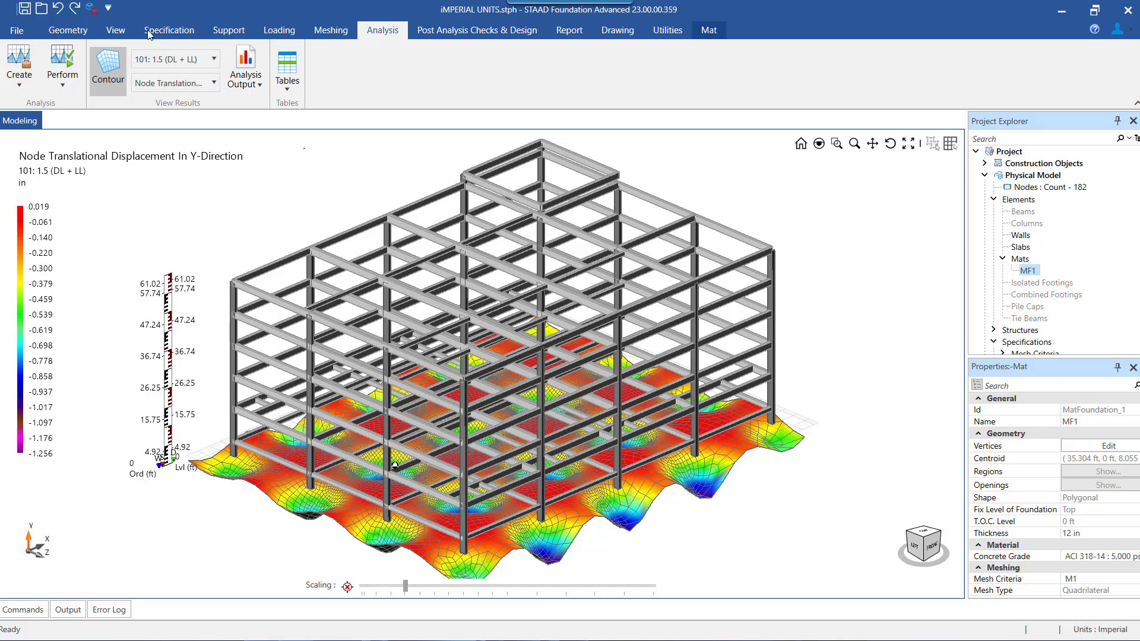
Step: Hide the mat contour and switch to the Mat tools, then re-enable Contour under Analysis Results
click(118, 80)
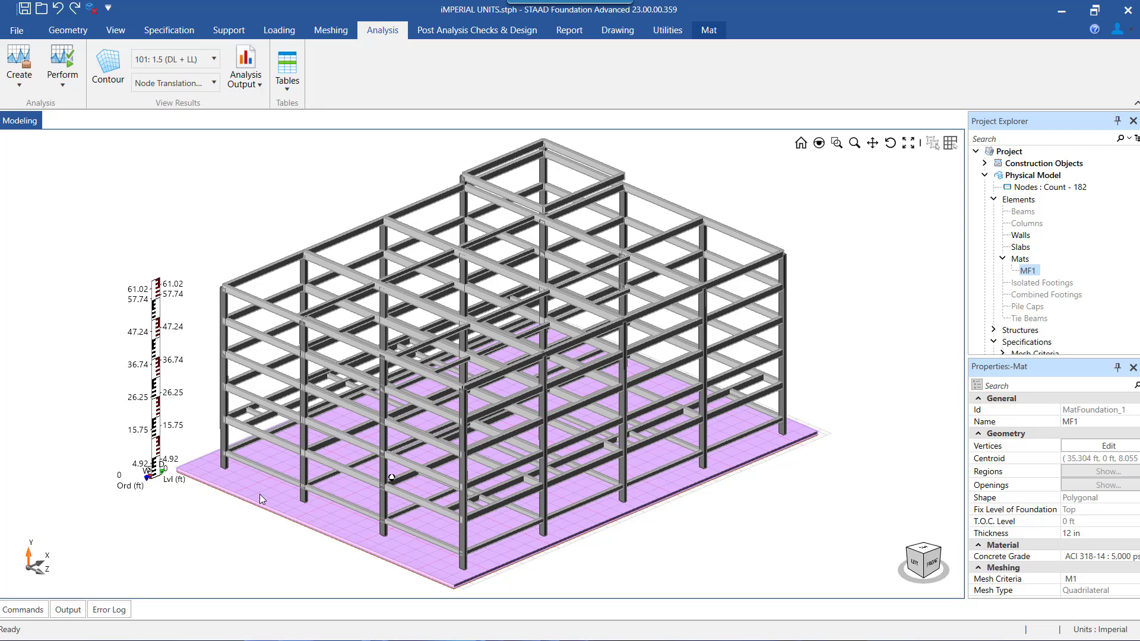
click(710, 30)
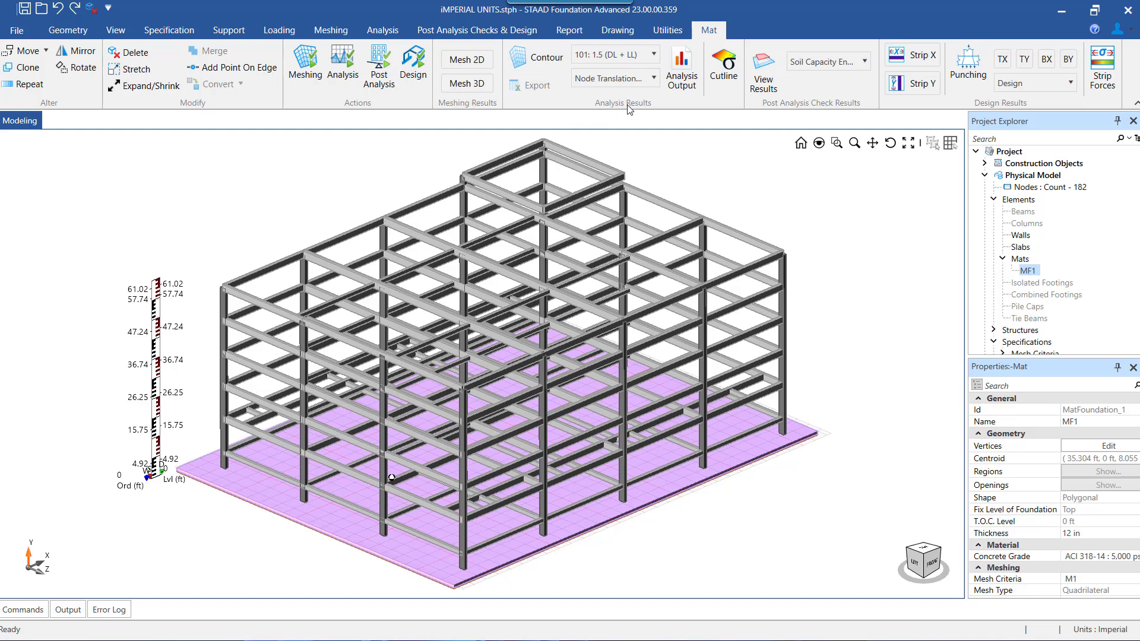
click(547, 62)
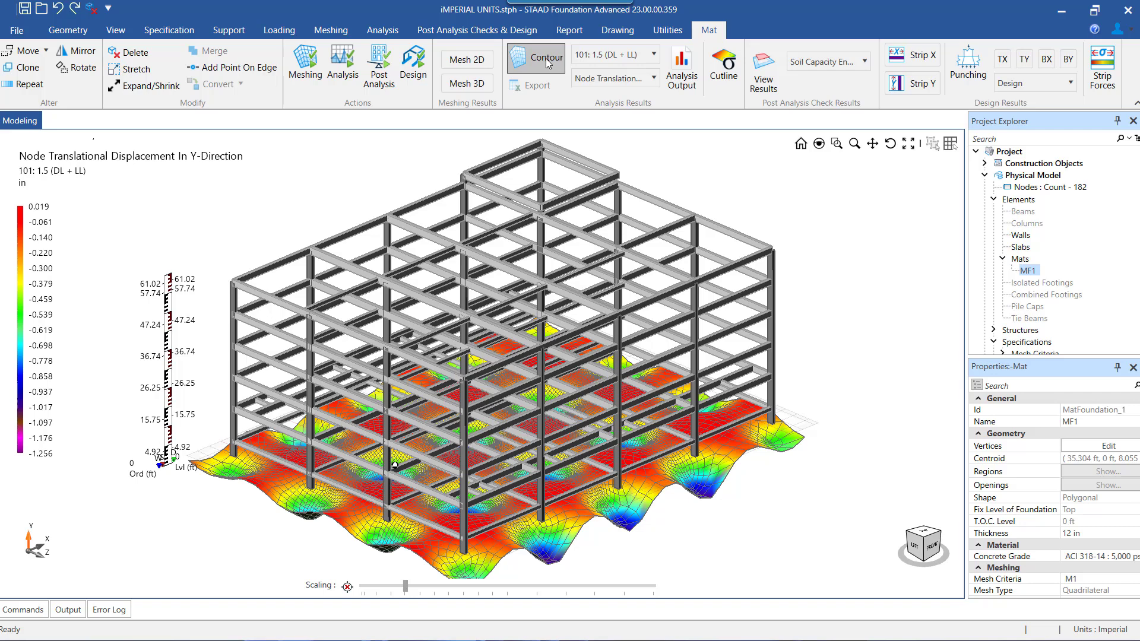
Step: Return to the Analysis tools with load combination 101: 1.5 (DL + LL) reselected
click(545, 59)
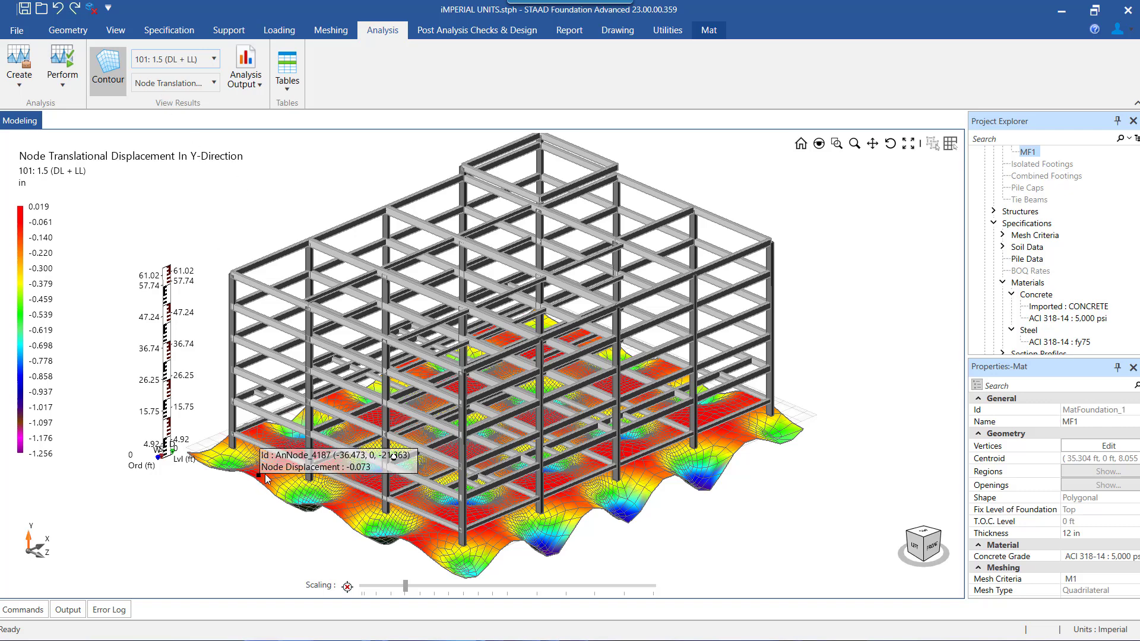
click(195, 60)
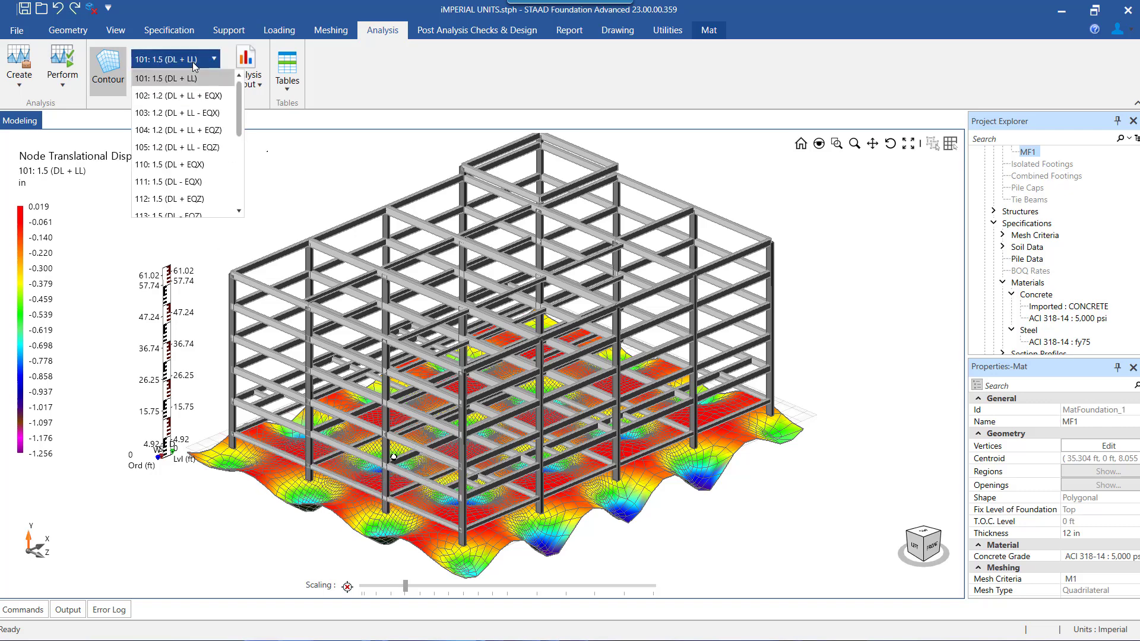
scroll(201, 187, down, 2)
scroll(201, 184, up, 3)
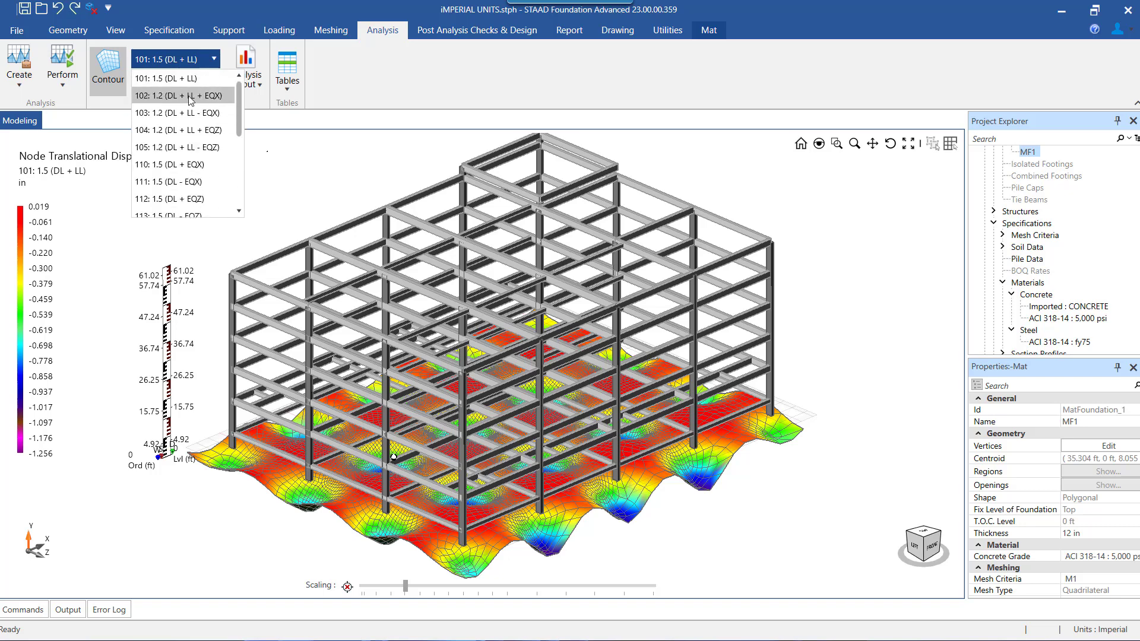
click(191, 61)
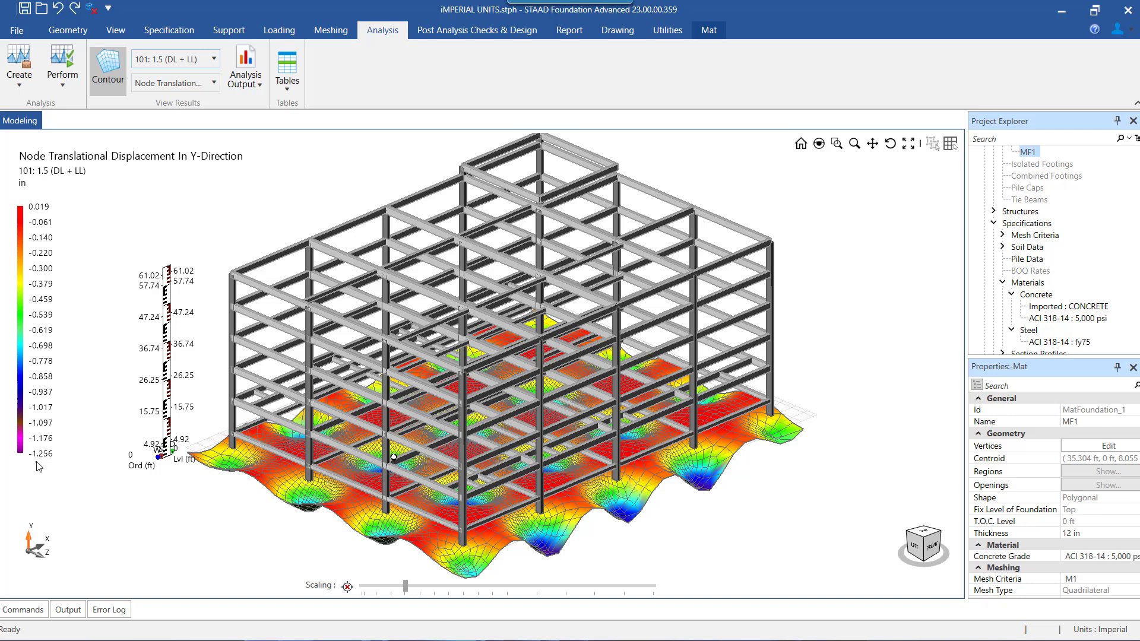
mouse_move(23, 412)
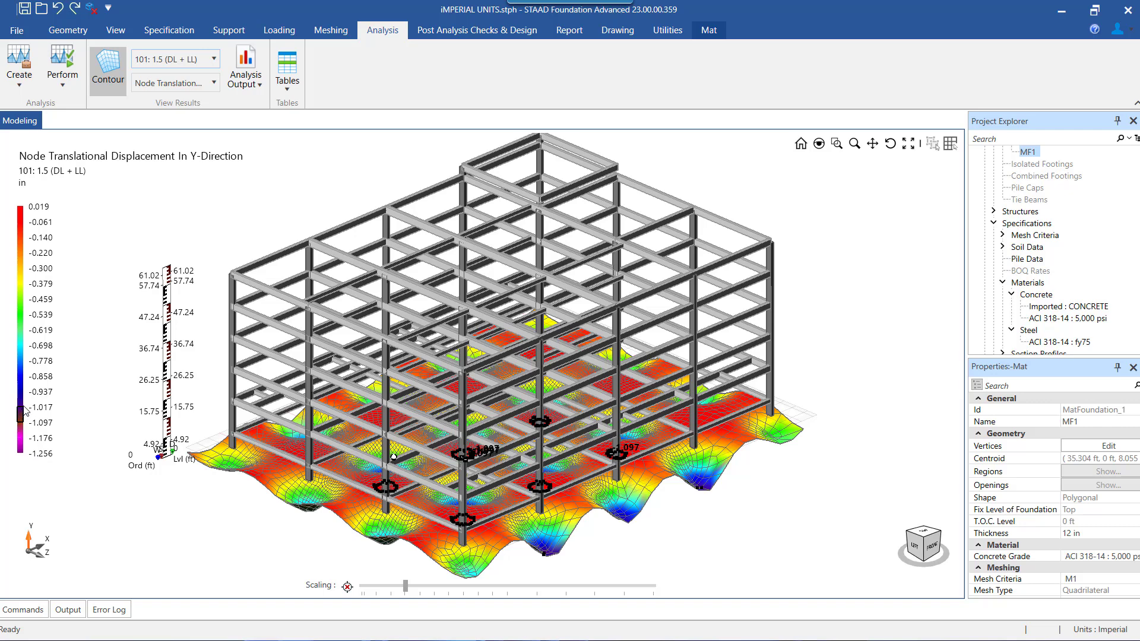
mouse_move(21, 215)
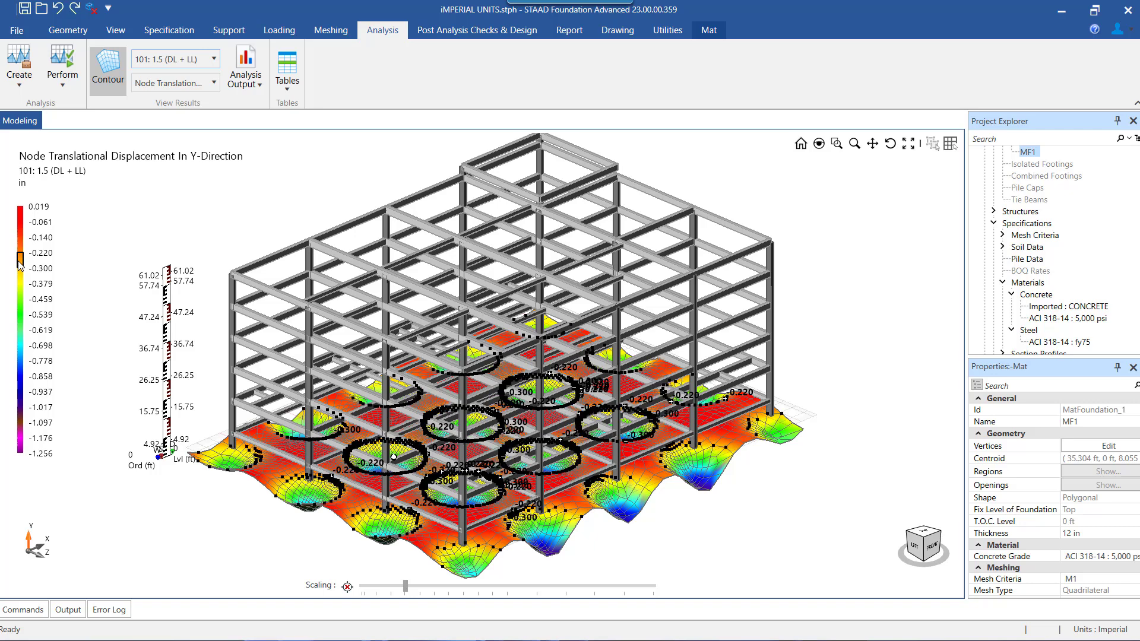
mouse_move(21, 278)
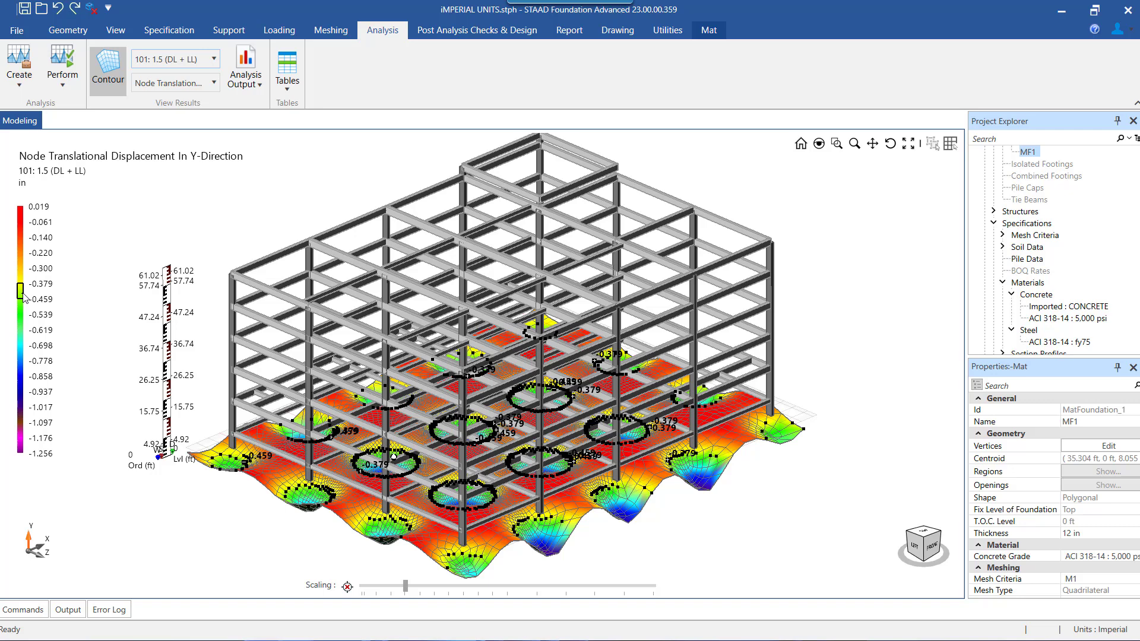
mouse_move(261, 475)
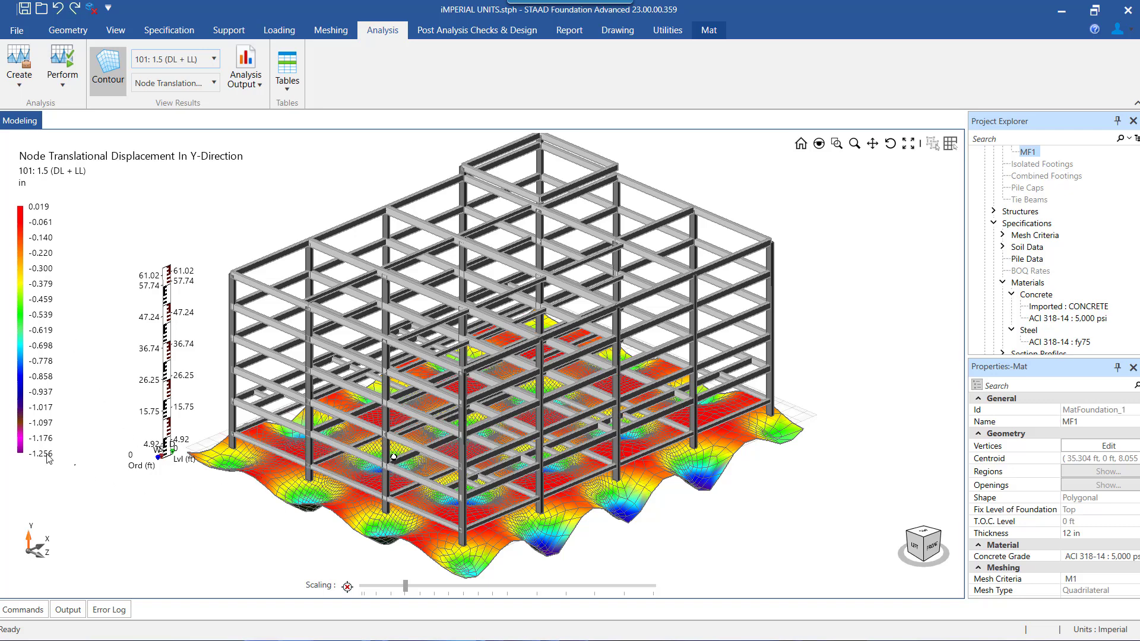
mouse_move(21, 452)
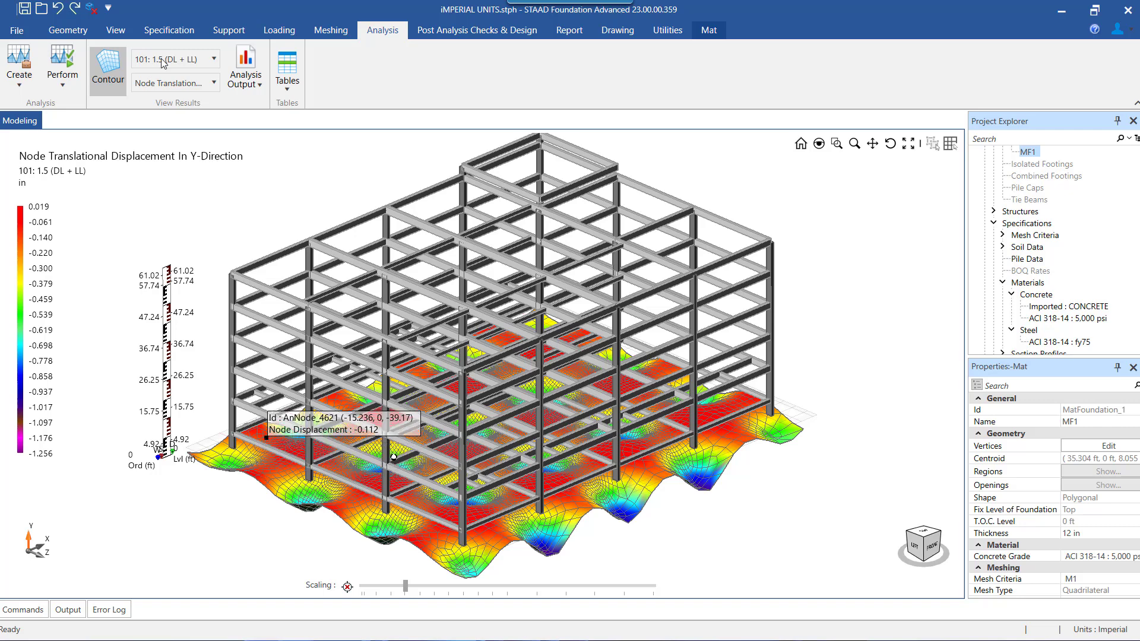
Step: Keep combination 101: 1.5 (DL + LL) and reduce the contour displacement scaling to 50
click(193, 57)
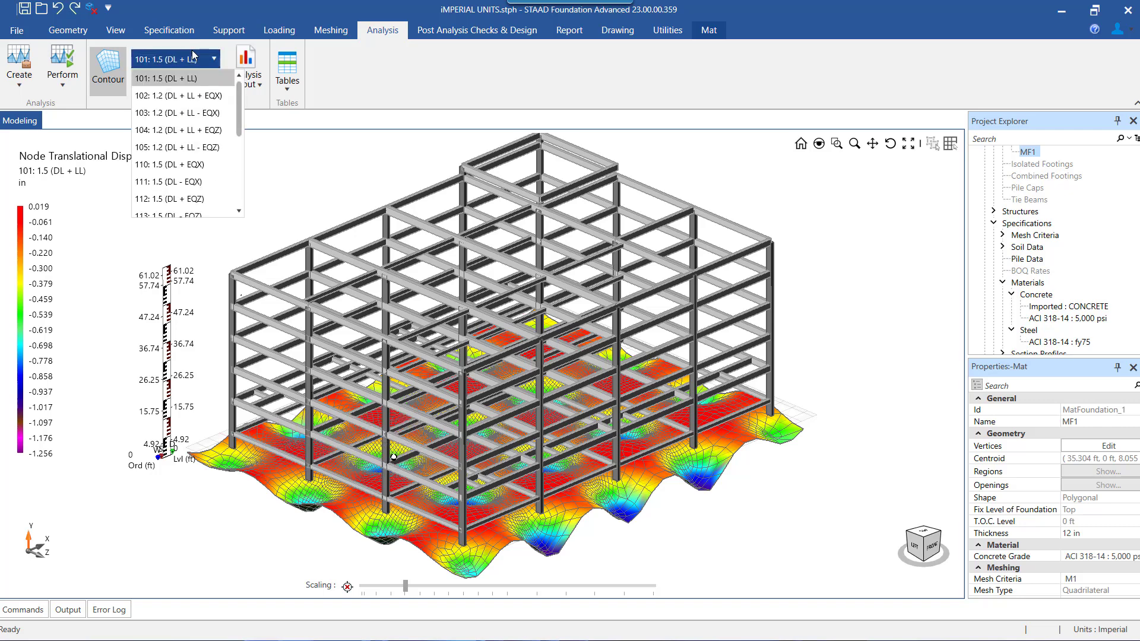
scroll(197, 152, down, 2)
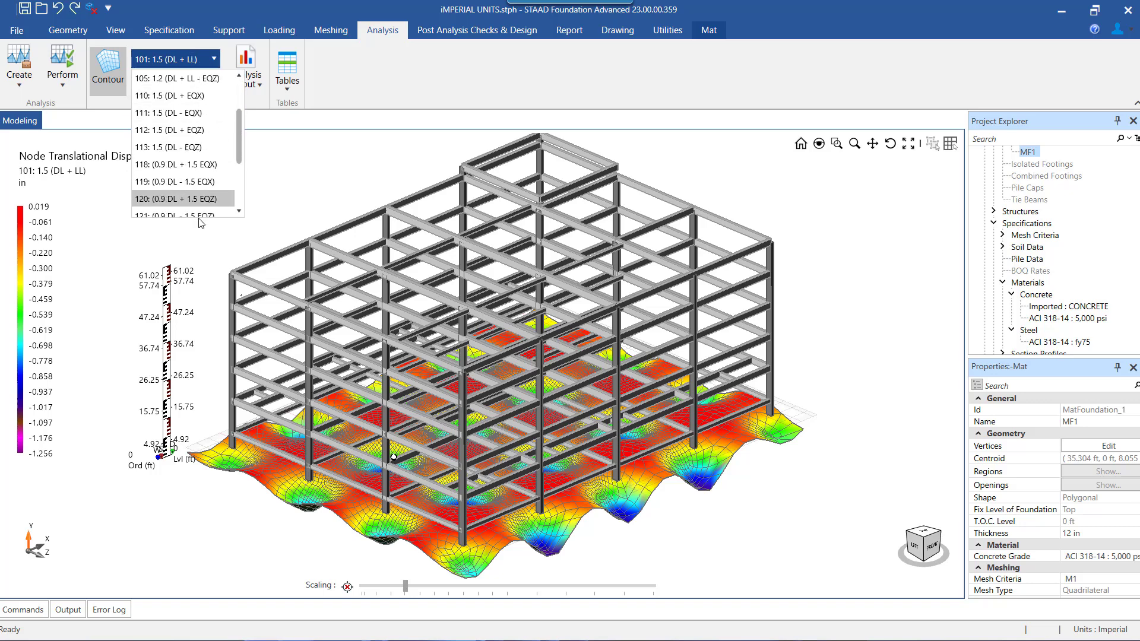
click(398, 72)
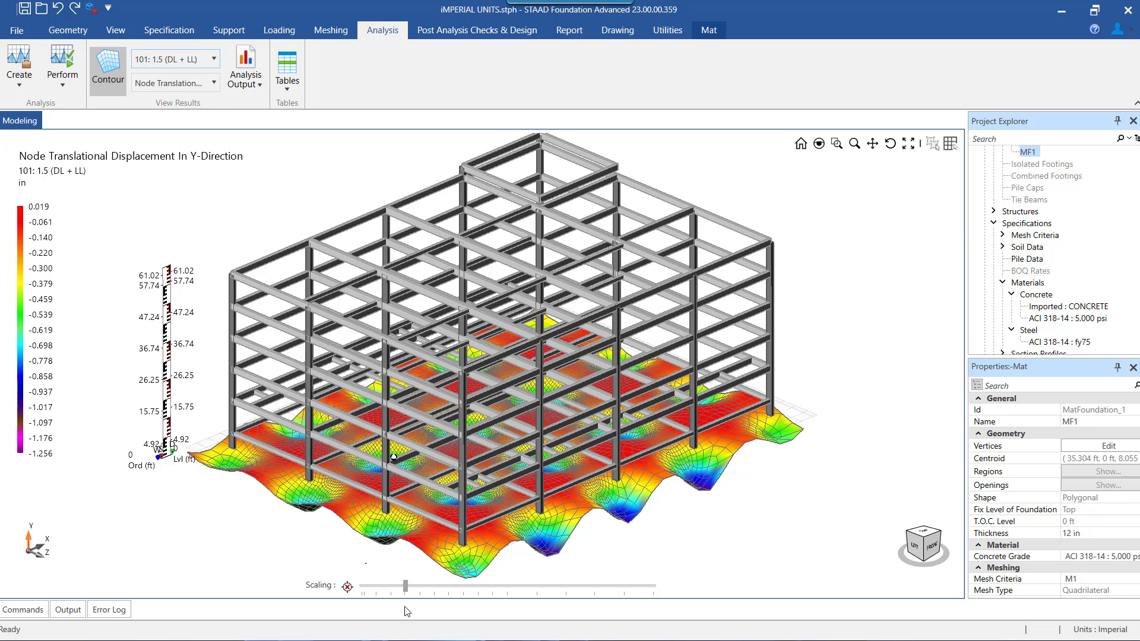
mouse_move(408, 589)
mouse_down()
mouse_move(380, 595)
mouse_move(428, 595)
mouse_move(384, 596)
mouse_move(404, 593)
mouse_up()
Step: Switch the mat contour to Base Pressure and confirm combination 101 is the load case
click(203, 84)
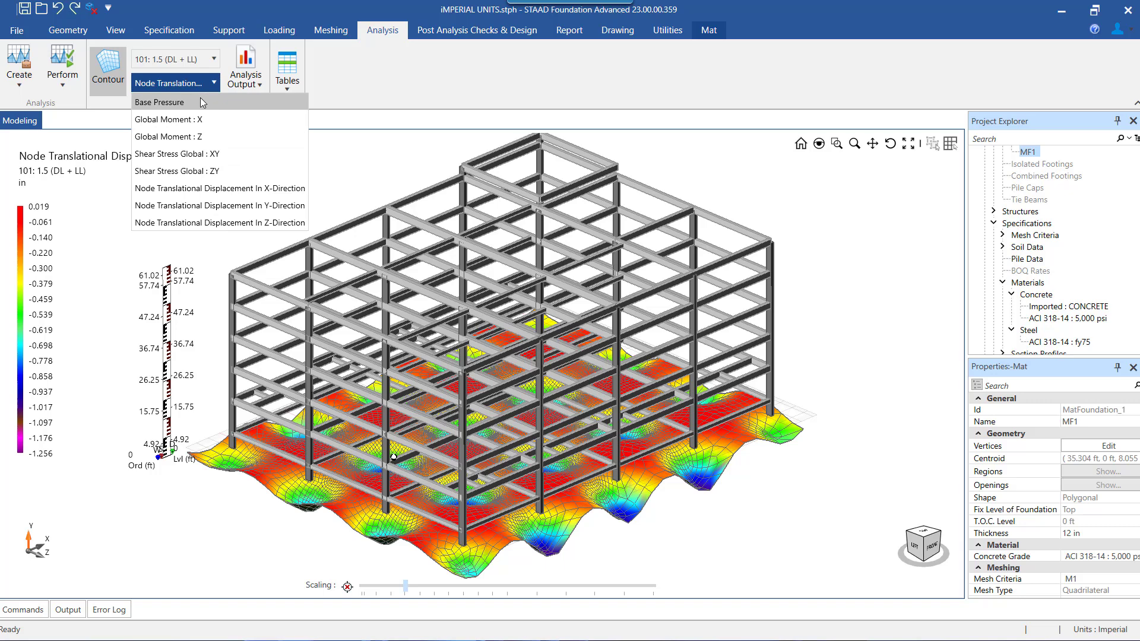
click(203, 102)
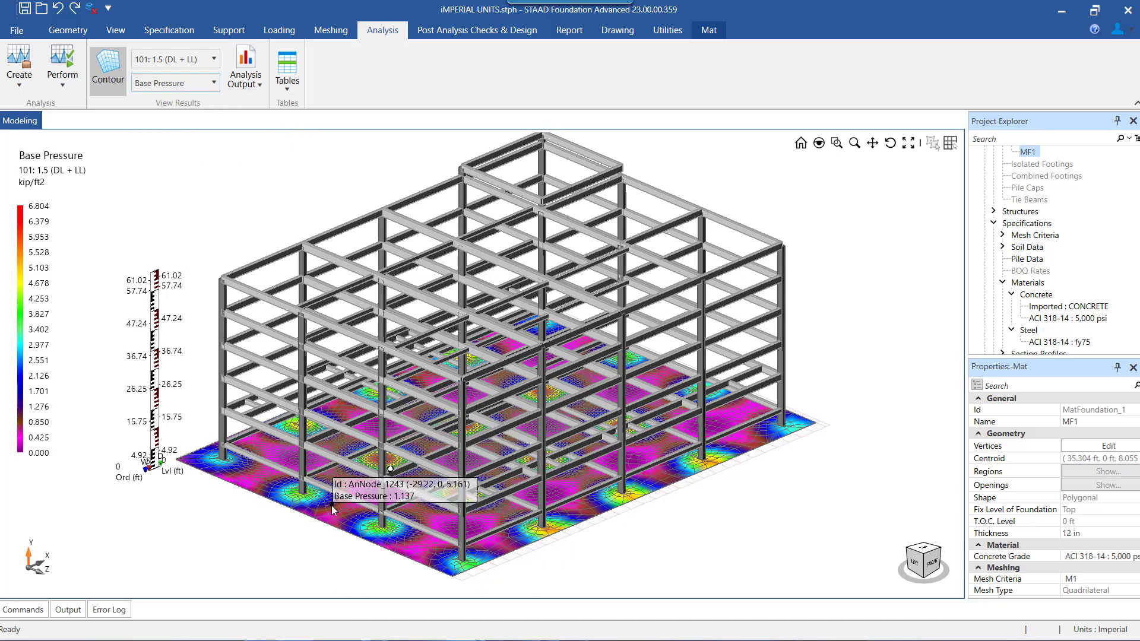
click(177, 61)
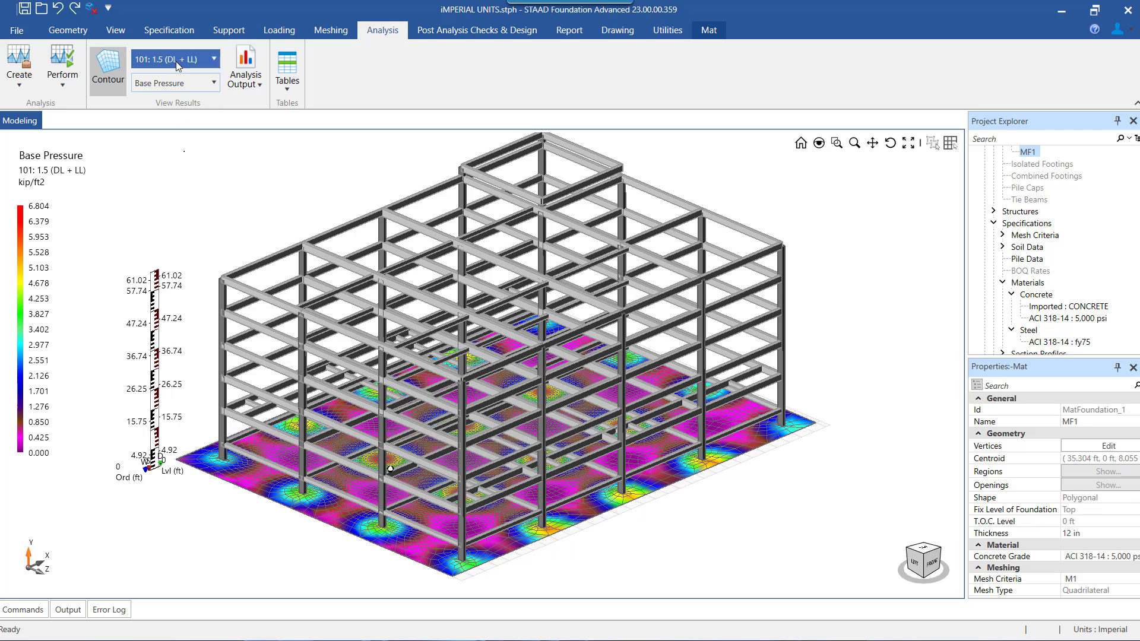
Step: Mark nodes in the upper base pressure bands, from the highest down to 3.402–2.977
mouse_move(317, 512)
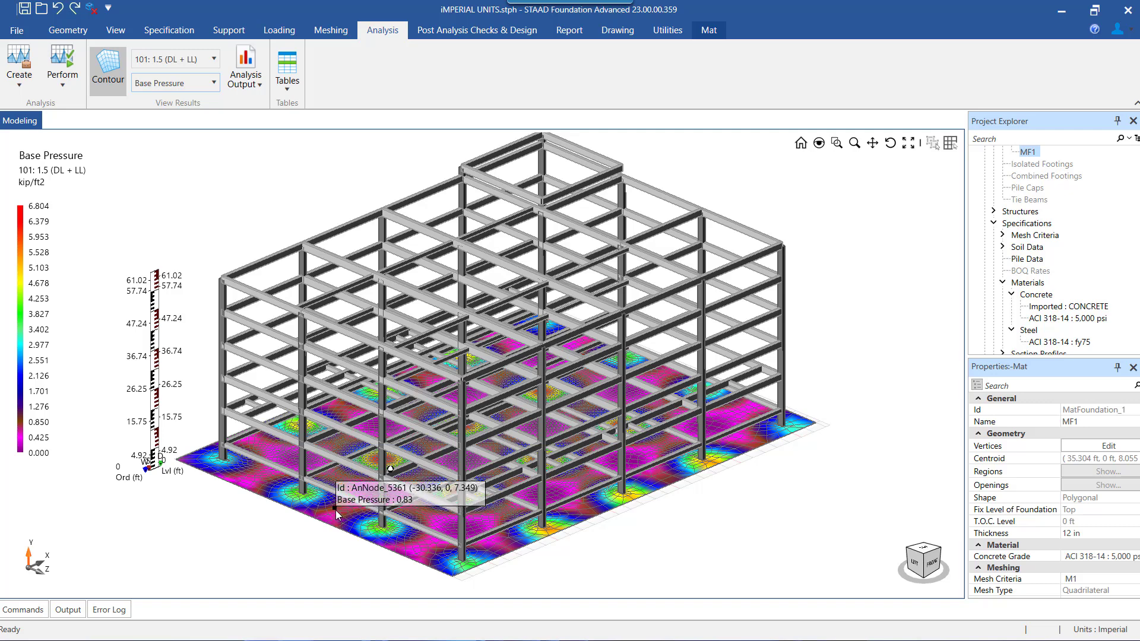
click(20, 215)
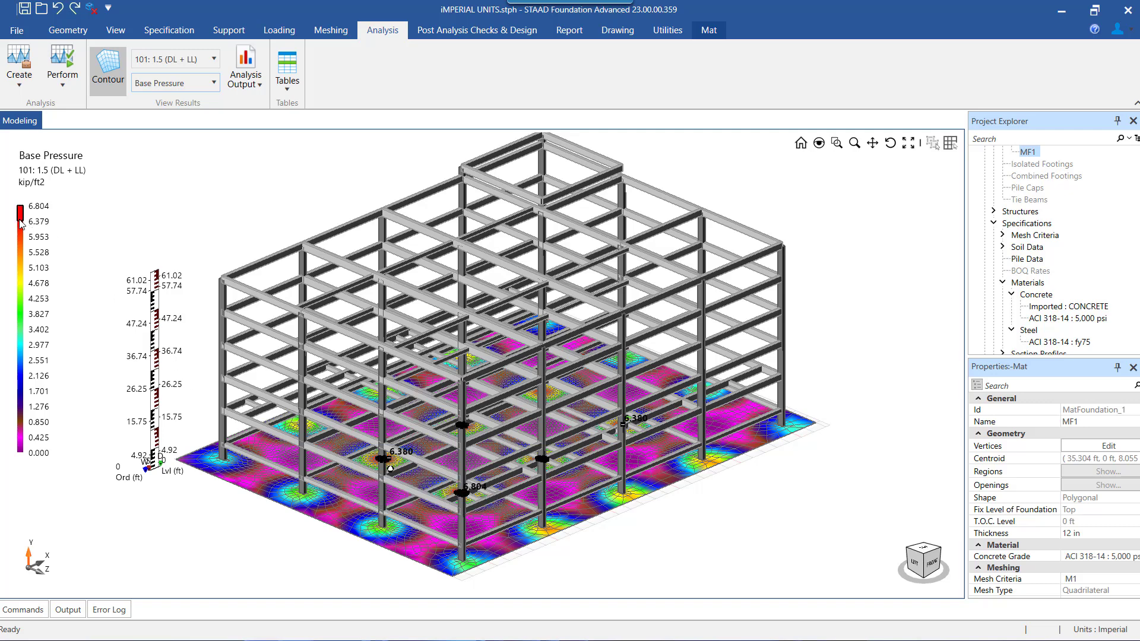
click(20, 229)
click(21, 247)
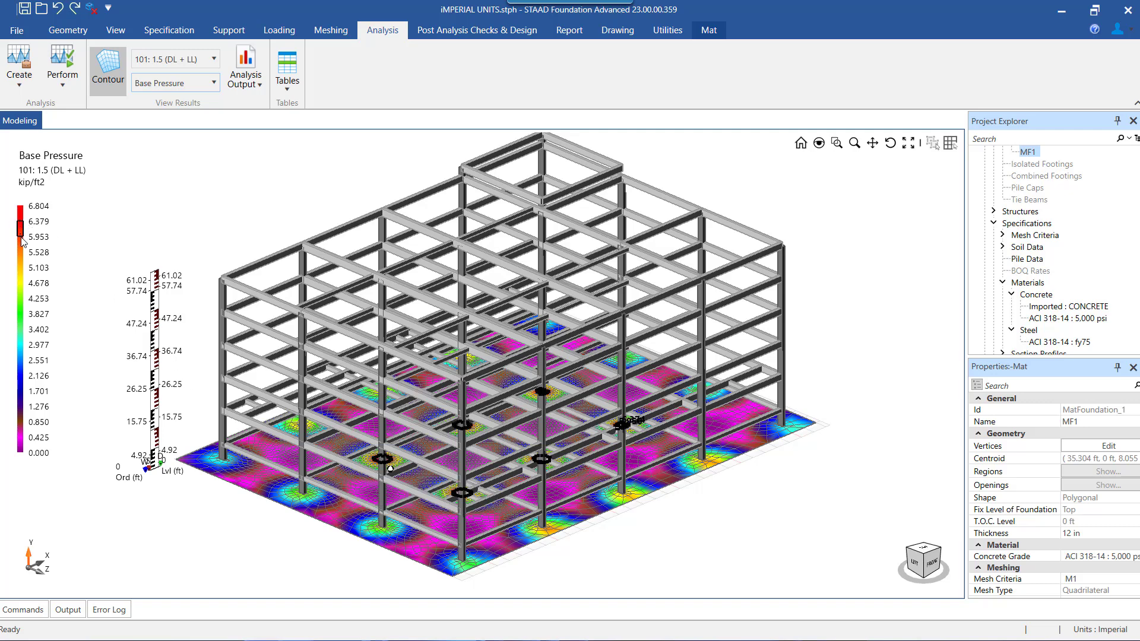
click(21, 265)
click(21, 296)
click(21, 321)
click(21, 338)
Step: Mark nodes in the remaining lower pressure bands down to the lowest
click(21, 351)
click(22, 380)
click(25, 437)
click(22, 449)
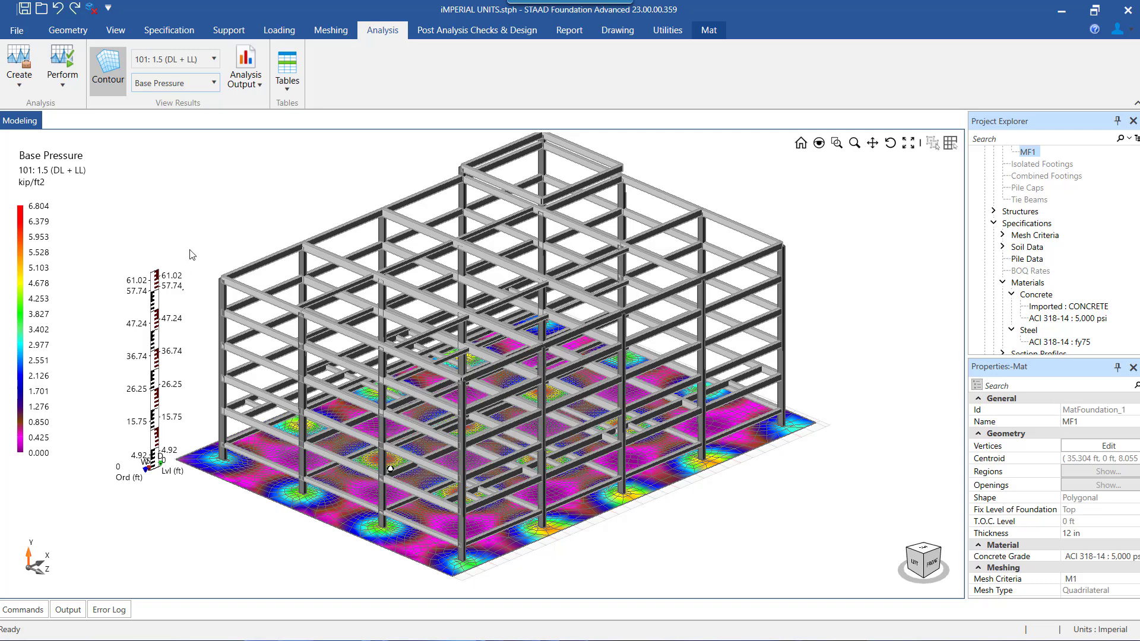
click(200, 84)
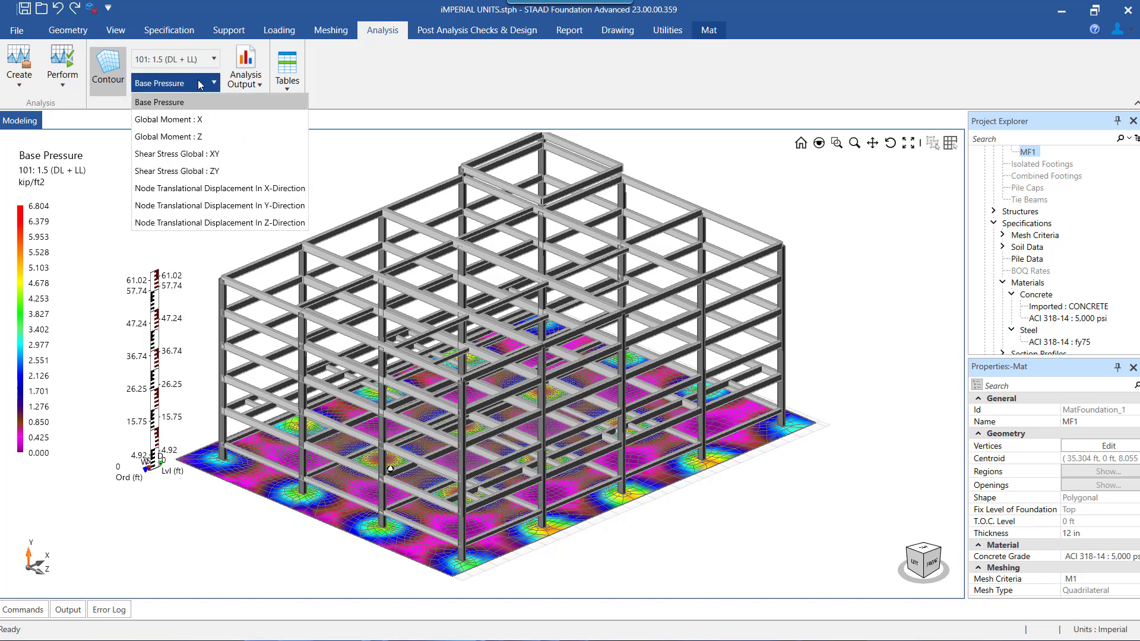
Step: Switch the mat contour to Global Moment : X
click(201, 120)
click(202, 83)
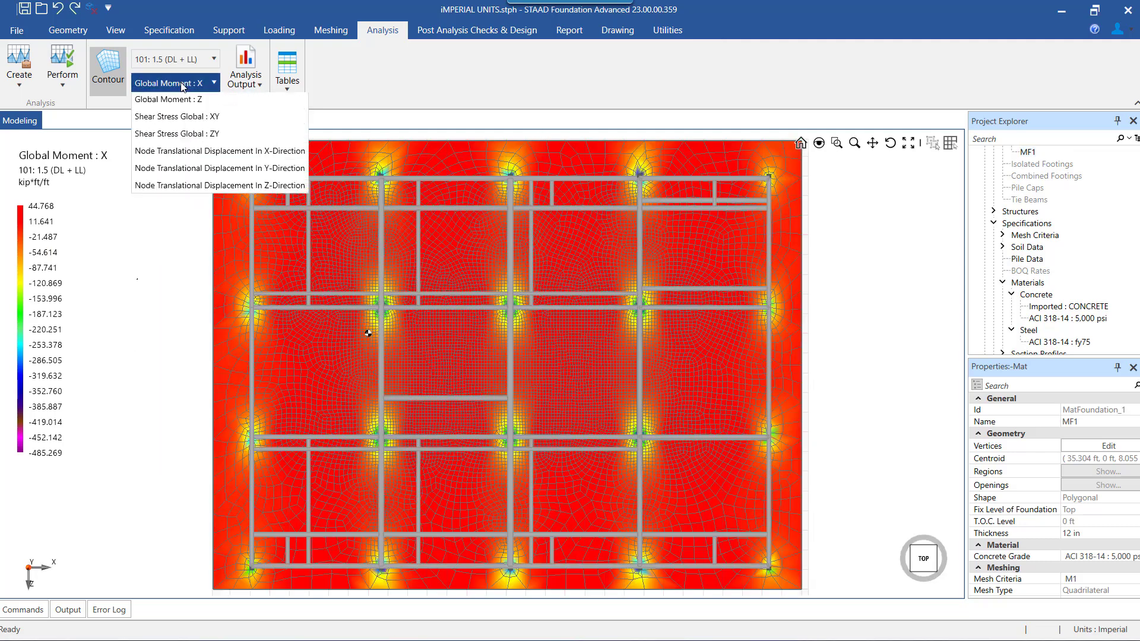
click(213, 85)
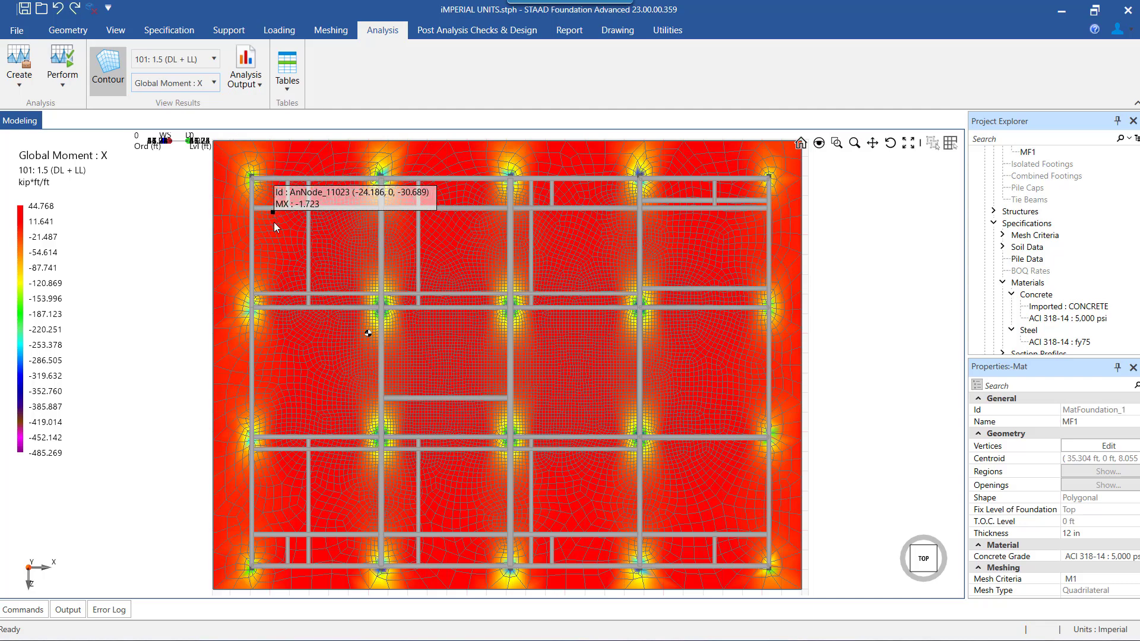
Step: Centre the whole mat in plan and inspect node moment values
middle_drag(180, 250, 186, 254)
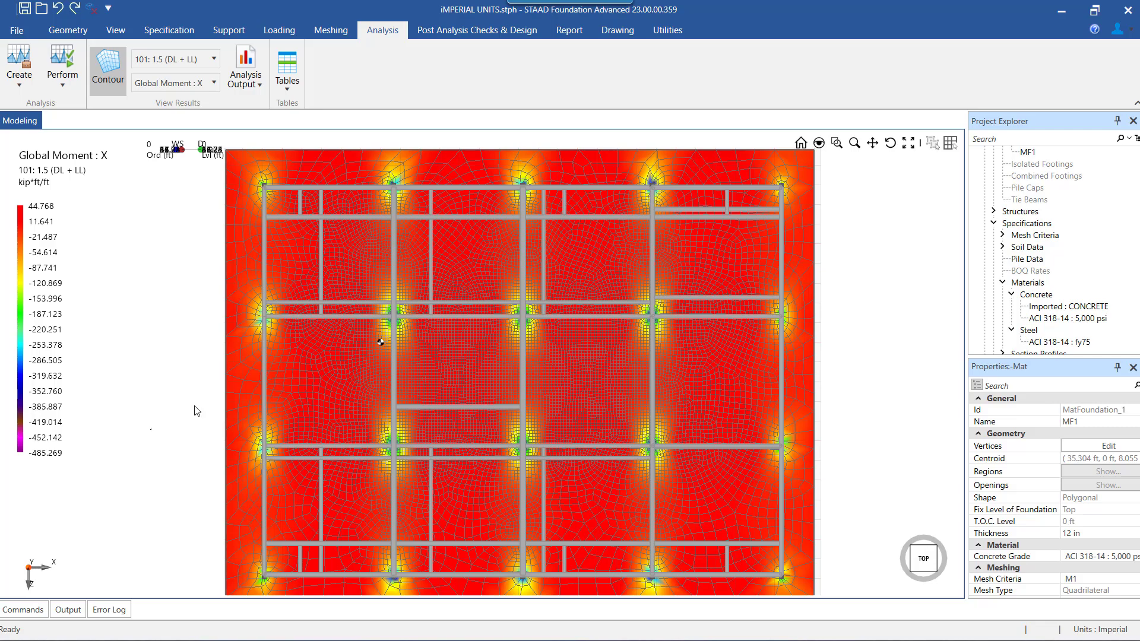
mouse_move(289, 265)
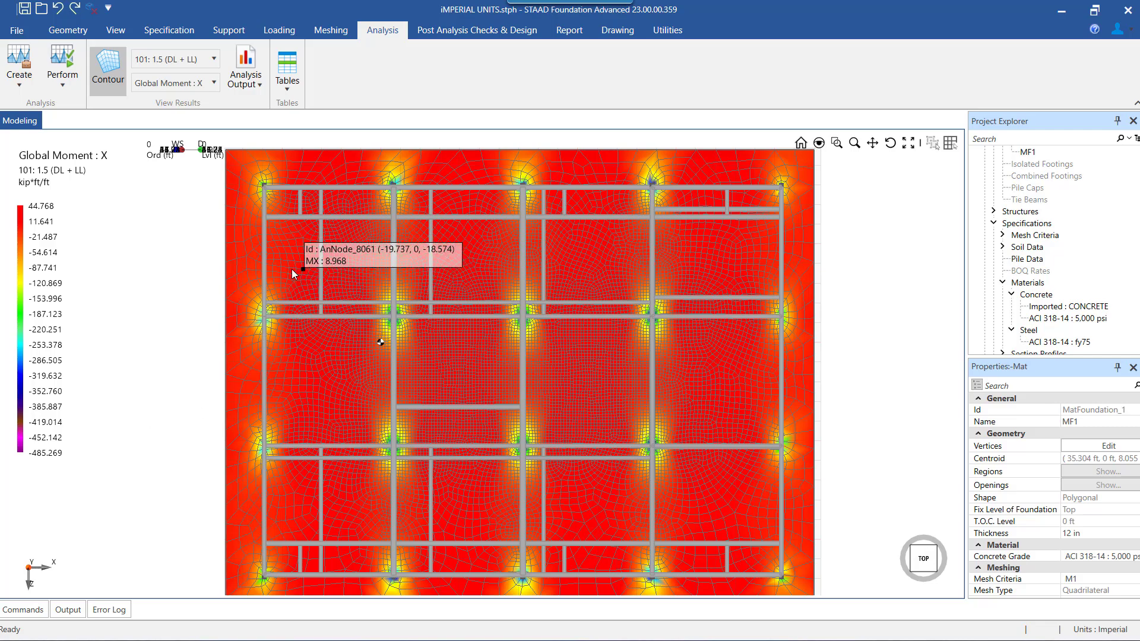
scroll(291, 269, up, 8)
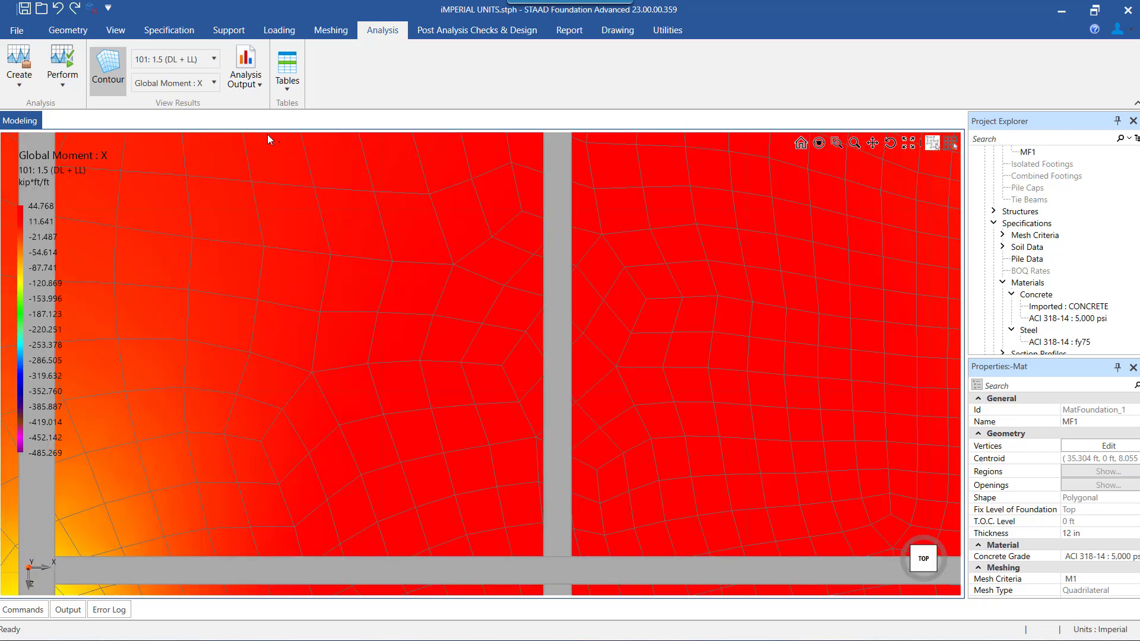
mouse_move(258, 203)
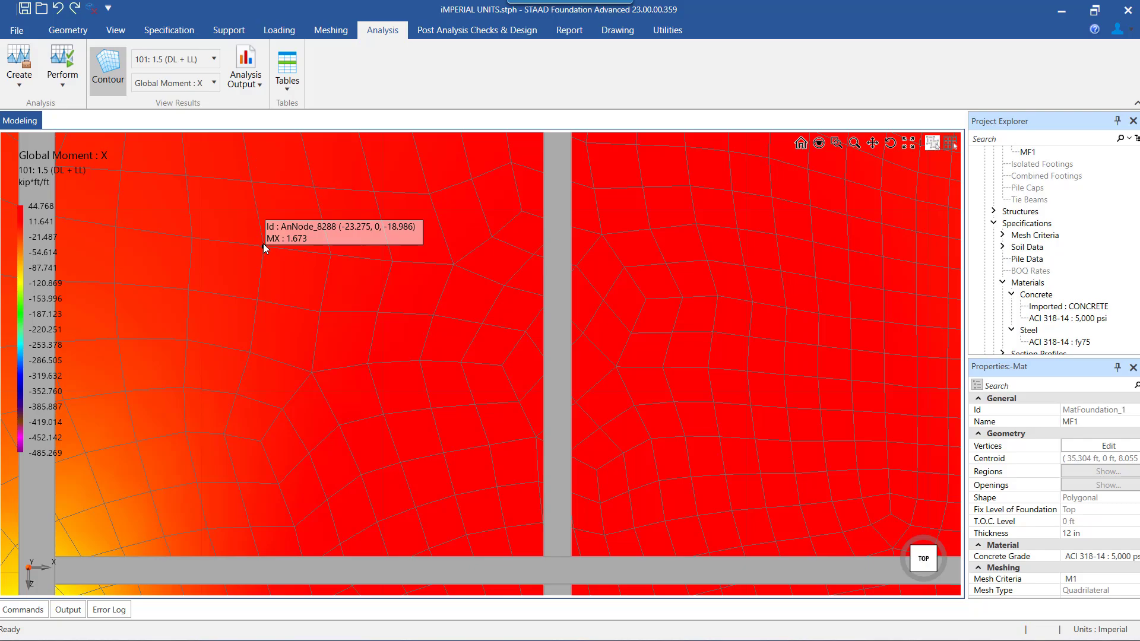
scroll(316, 280, down, 4)
scroll(316, 281, down, 5)
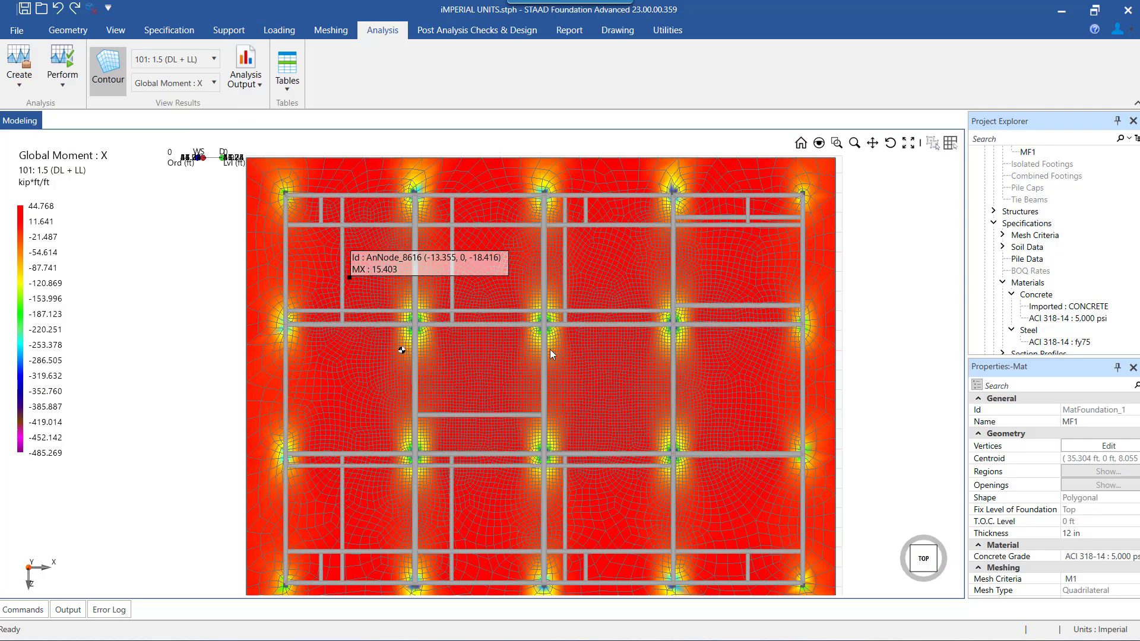
middle_drag(916, 412, 919, 395)
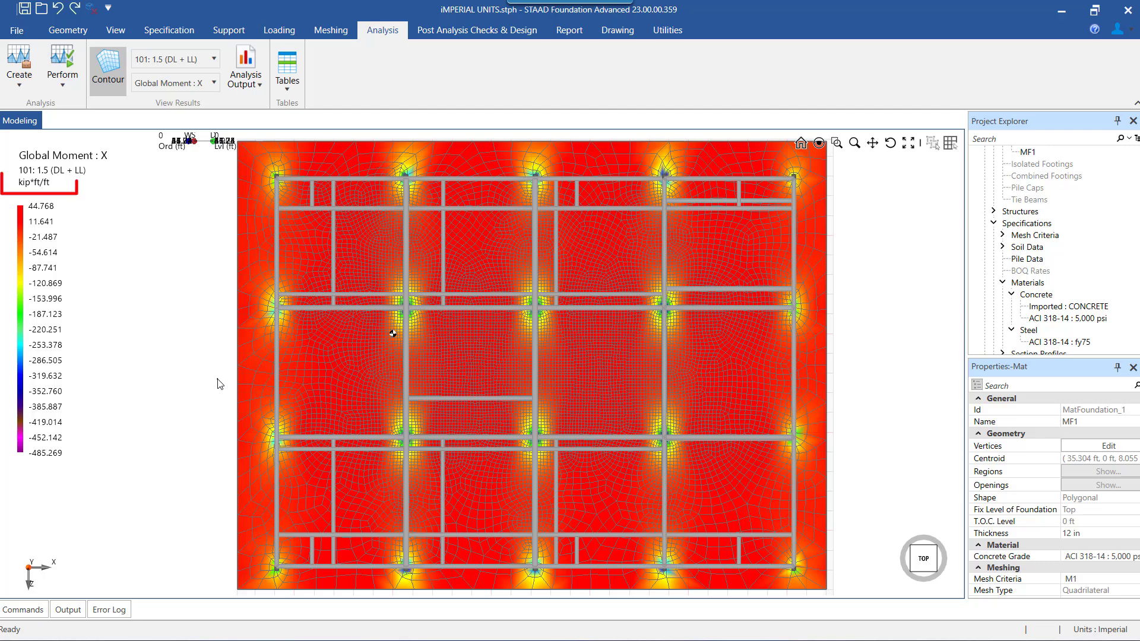
mouse_move(332, 379)
click(179, 84)
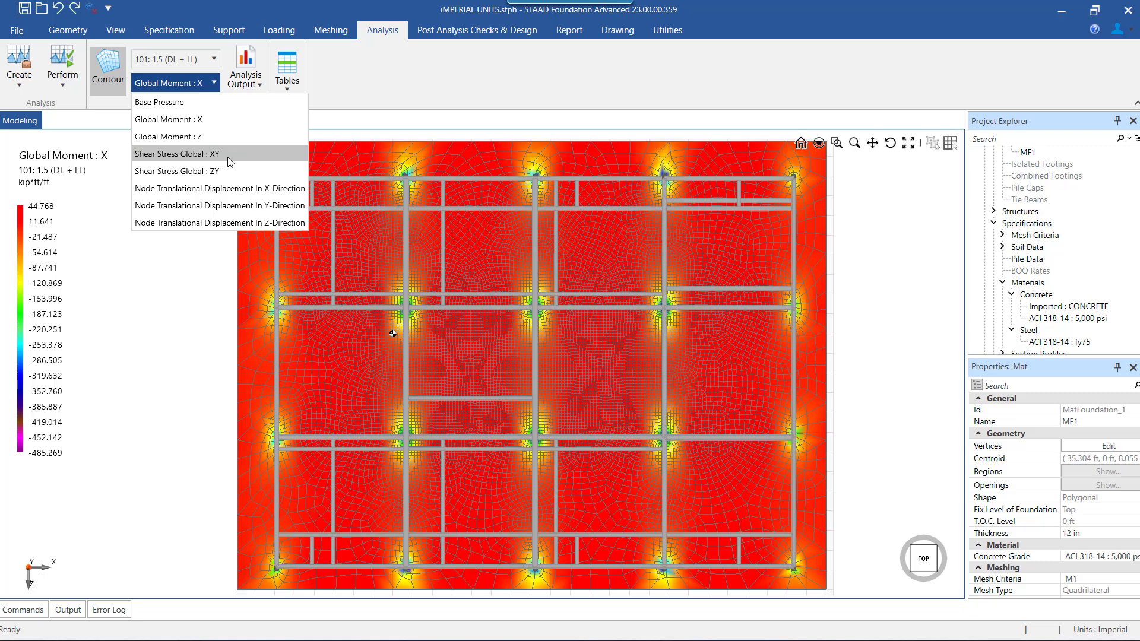
Step: Show the Shear Stress Global : XY contour and check its peak legend values, 243.938 to -244.376 kip/ft2
key(Return)
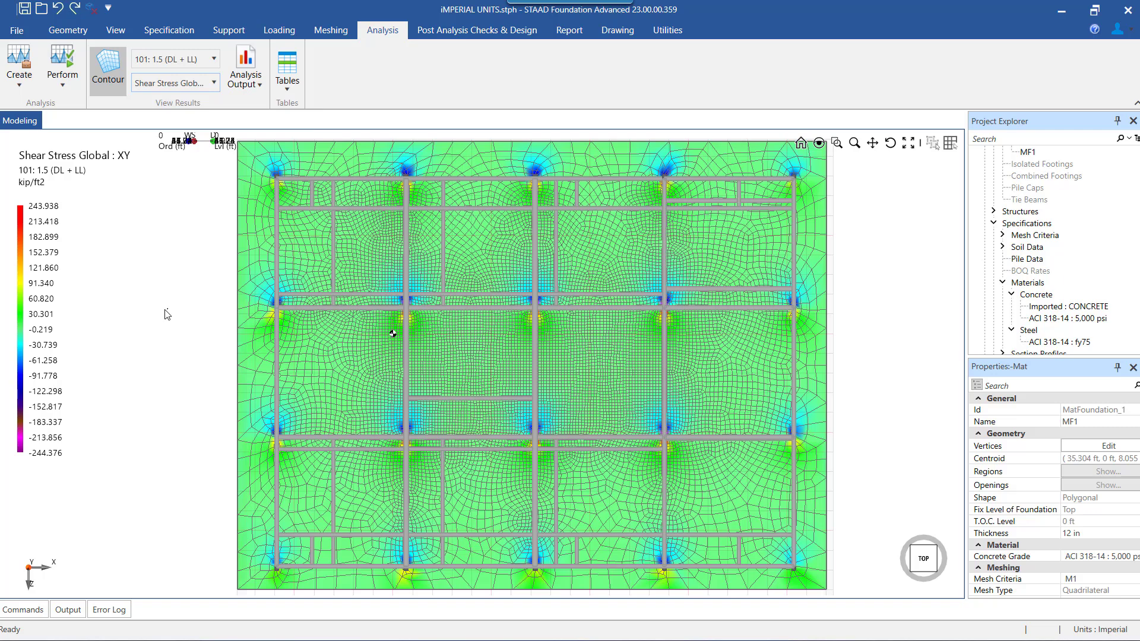
mouse_move(21, 216)
mouse_move(22, 268)
mouse_move(21, 244)
click(192, 83)
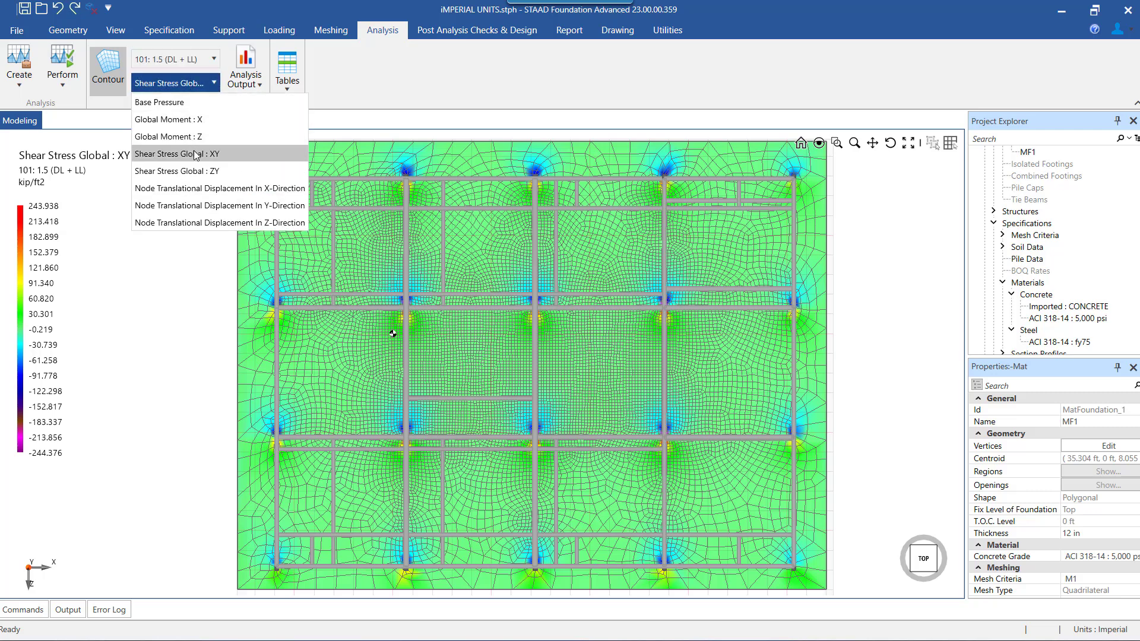
click(209, 266)
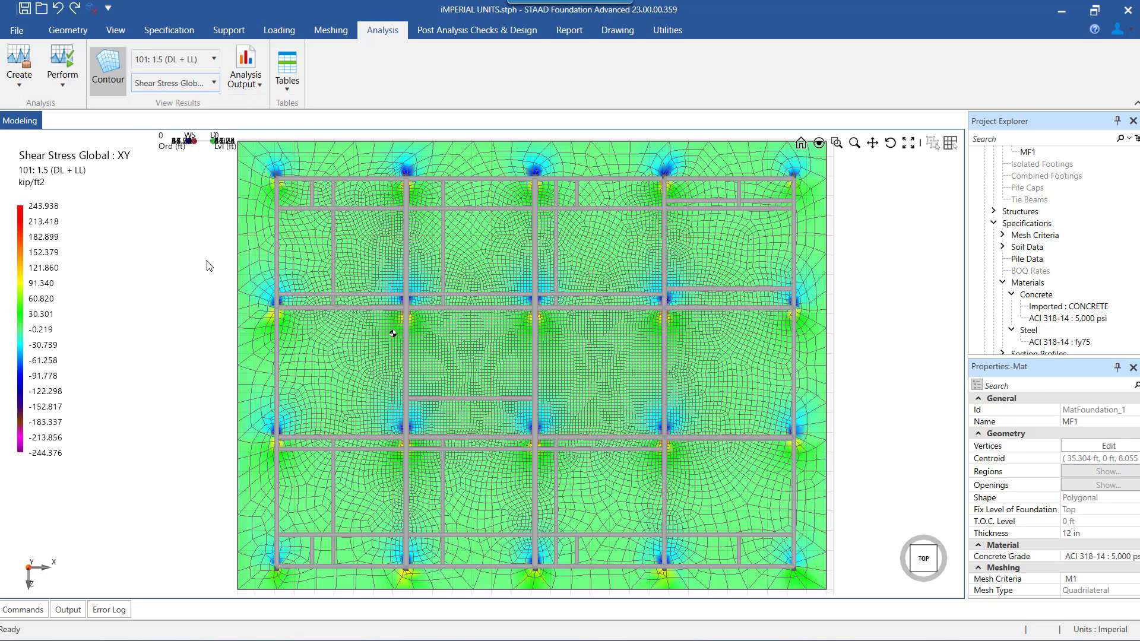